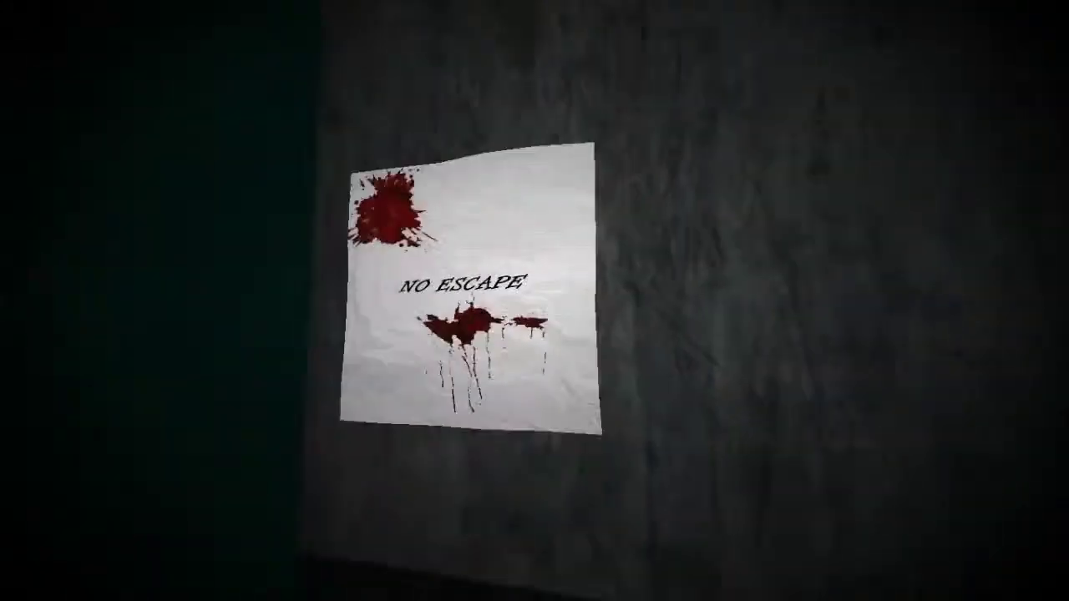
# - Collect the NO ESCAPE, NO ONE SURVIVES, and dormitory ALWAYS WATCHING pages
pyautogui.click(493, 259)
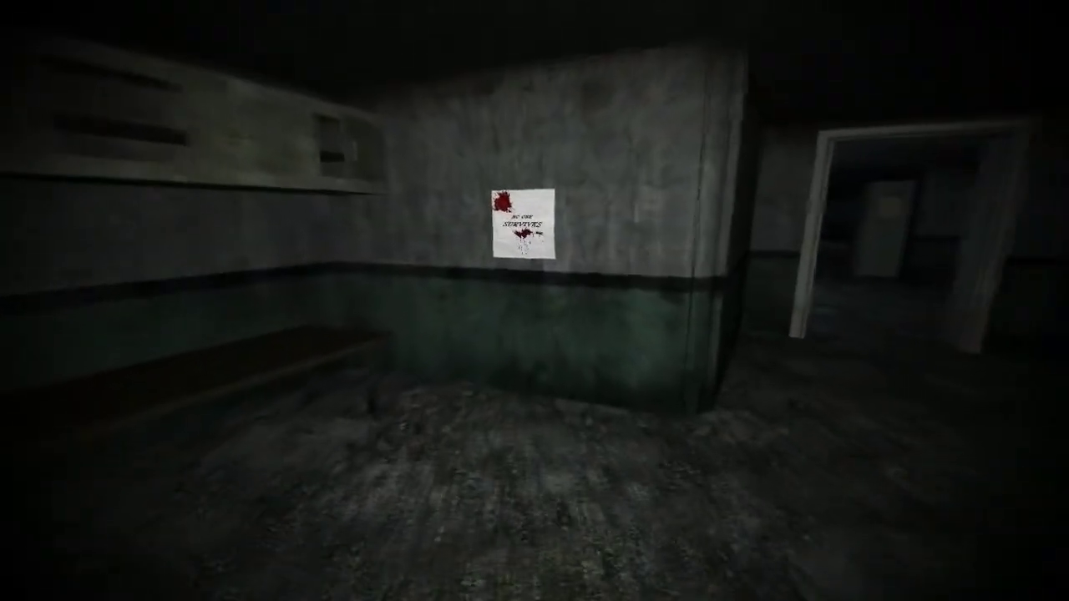
pyautogui.click(534, 301)
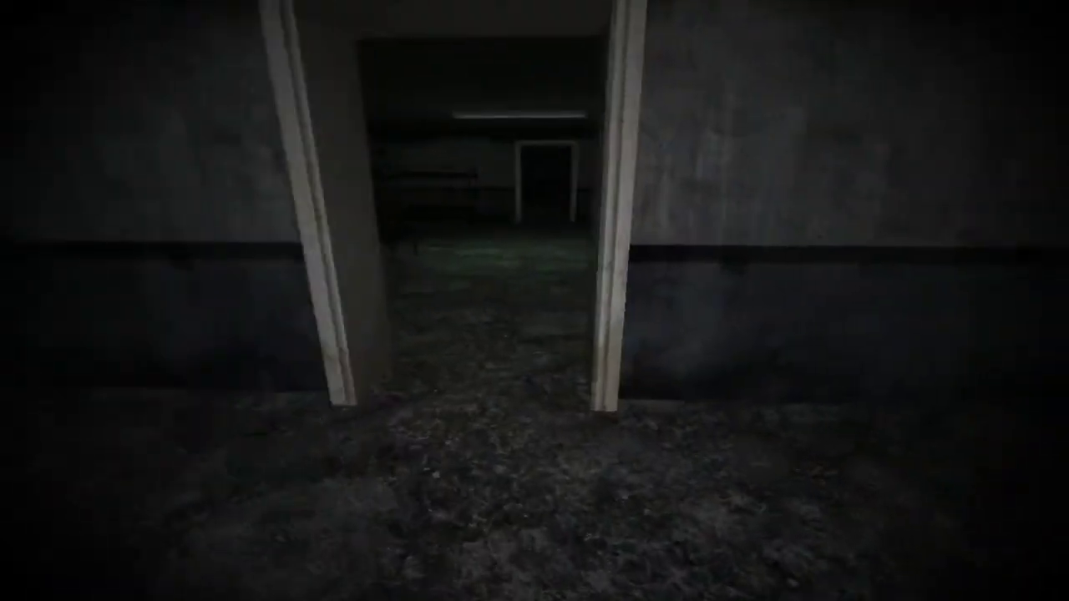
pyautogui.press('w')
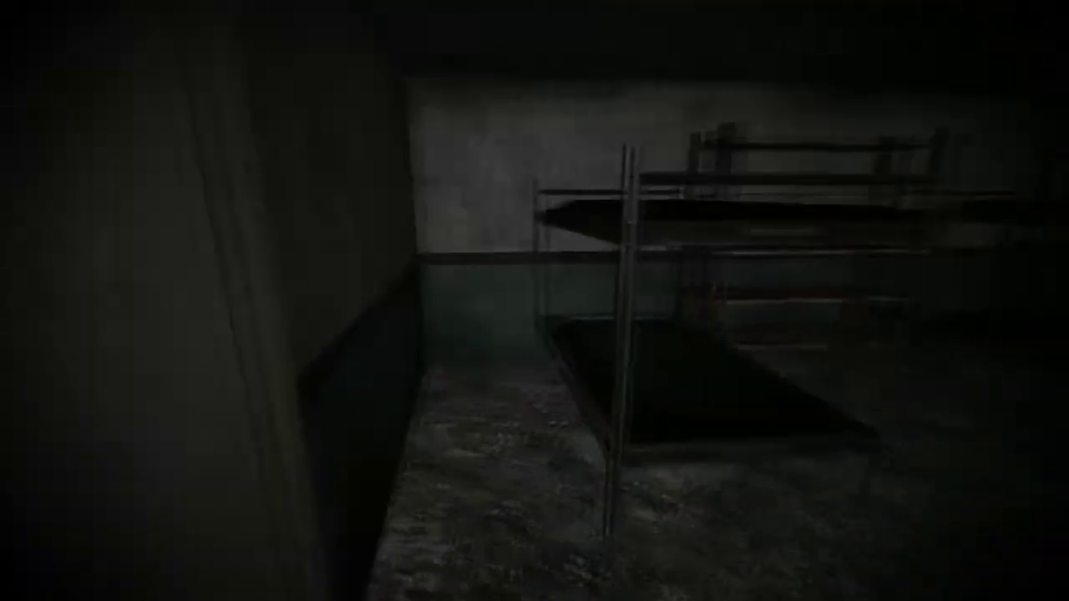
pyautogui.press('w')
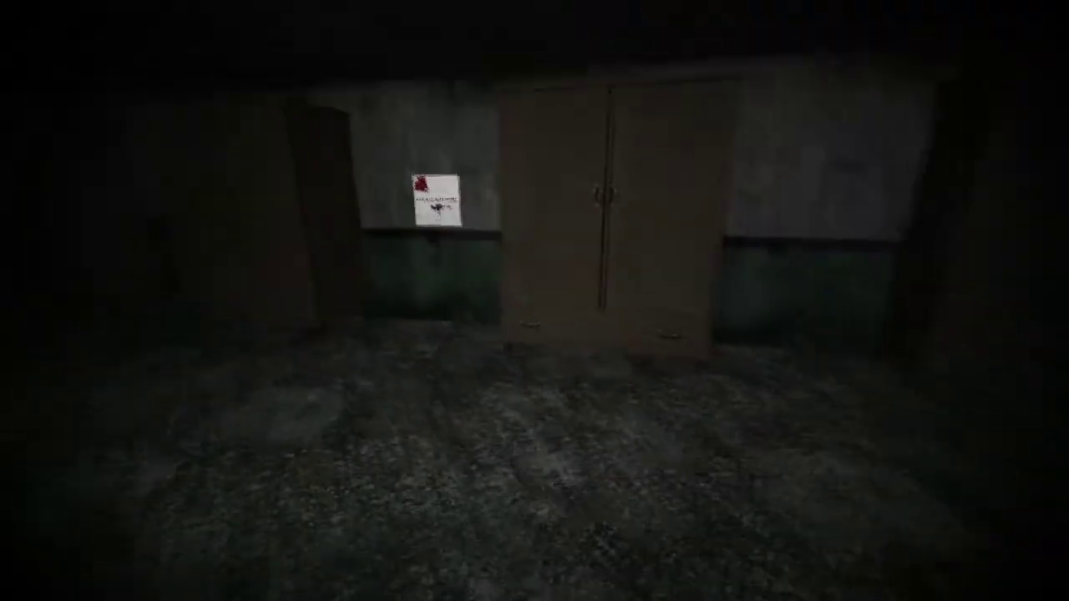
pyautogui.press('w')
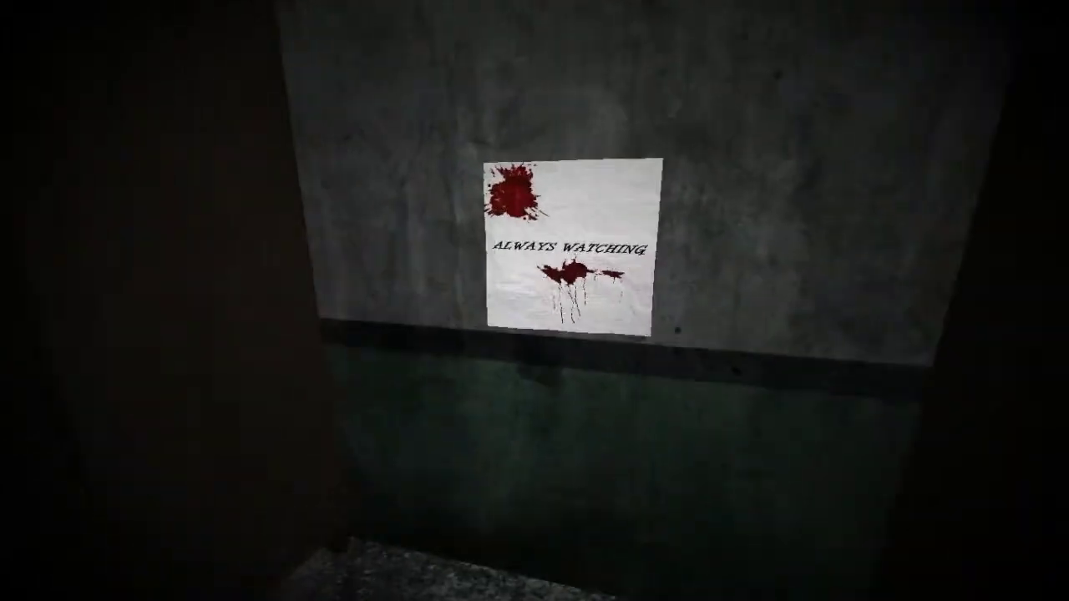
pyautogui.click(535, 301)
# - Leave the dormitory and follow the long corridor toward the lit doorway
pyautogui.press('w')
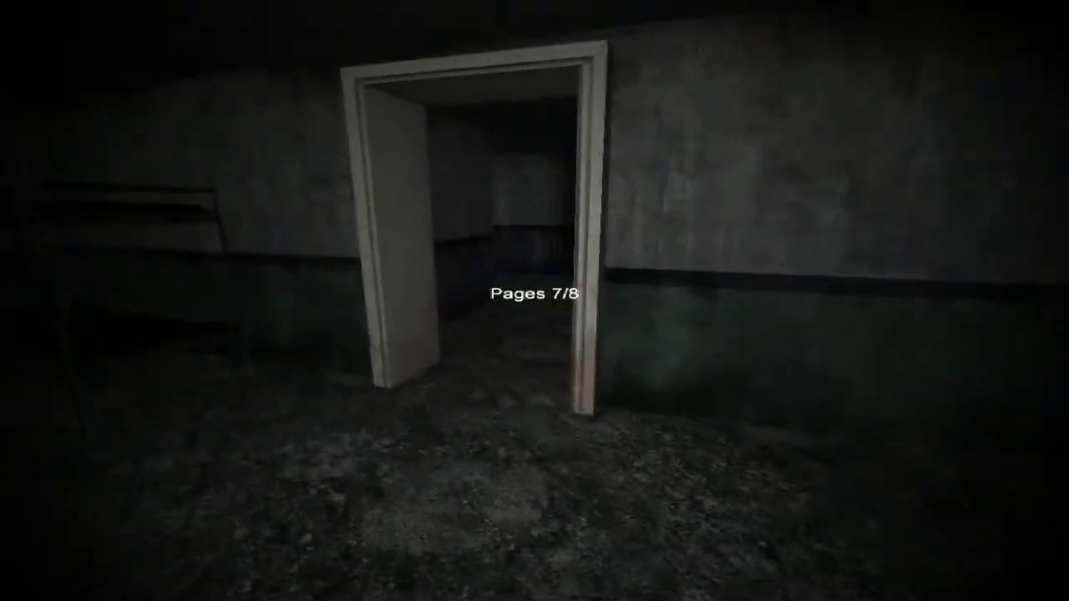
pyautogui.press('w')
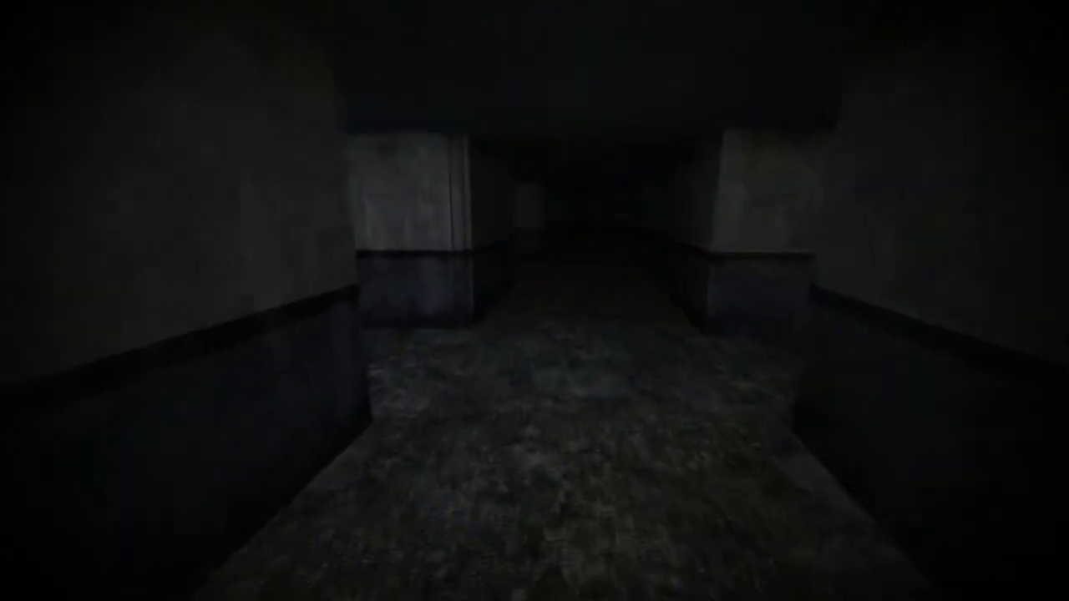
pyautogui.press('w')
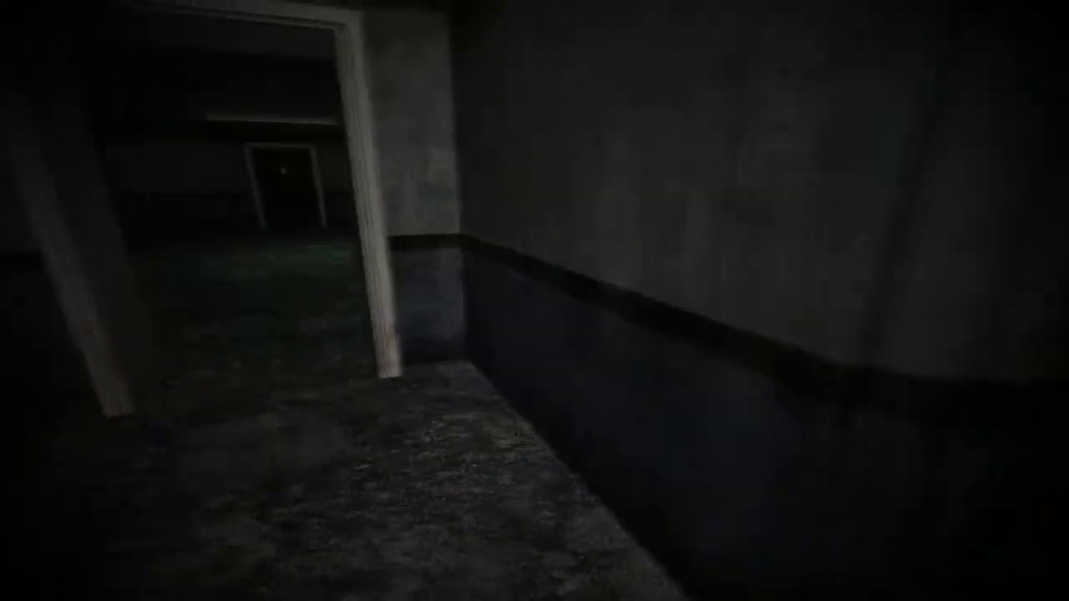
pyautogui.press('w')
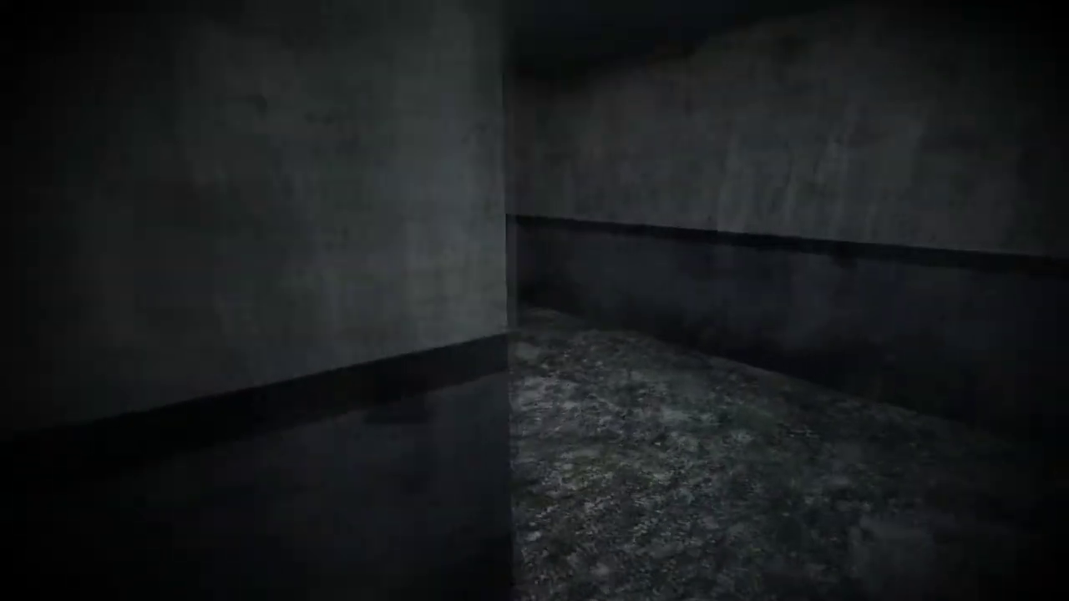
pyautogui.press('w')
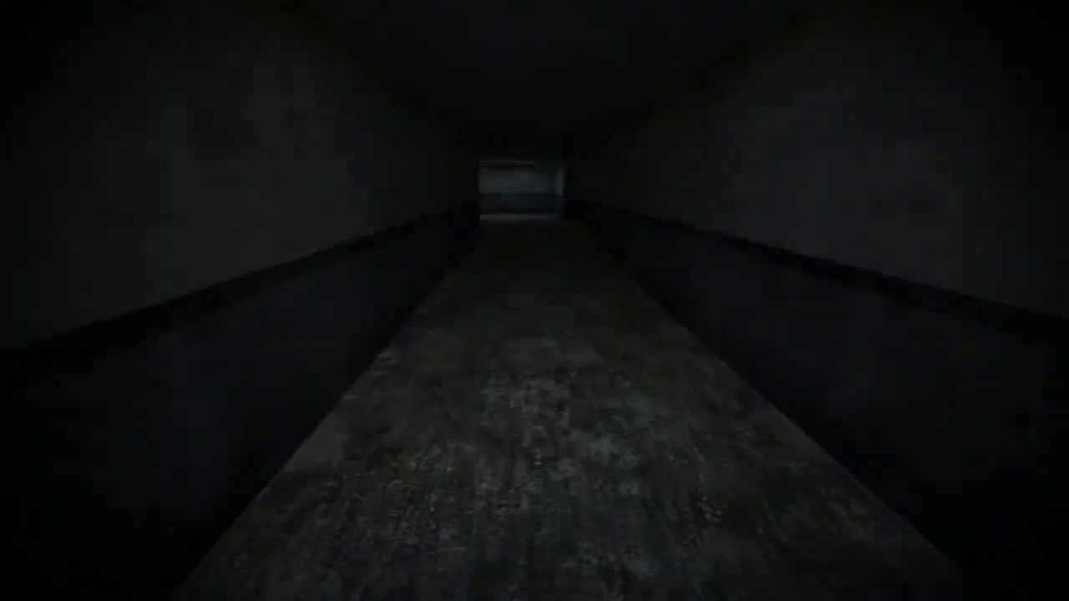
pyautogui.press('w')
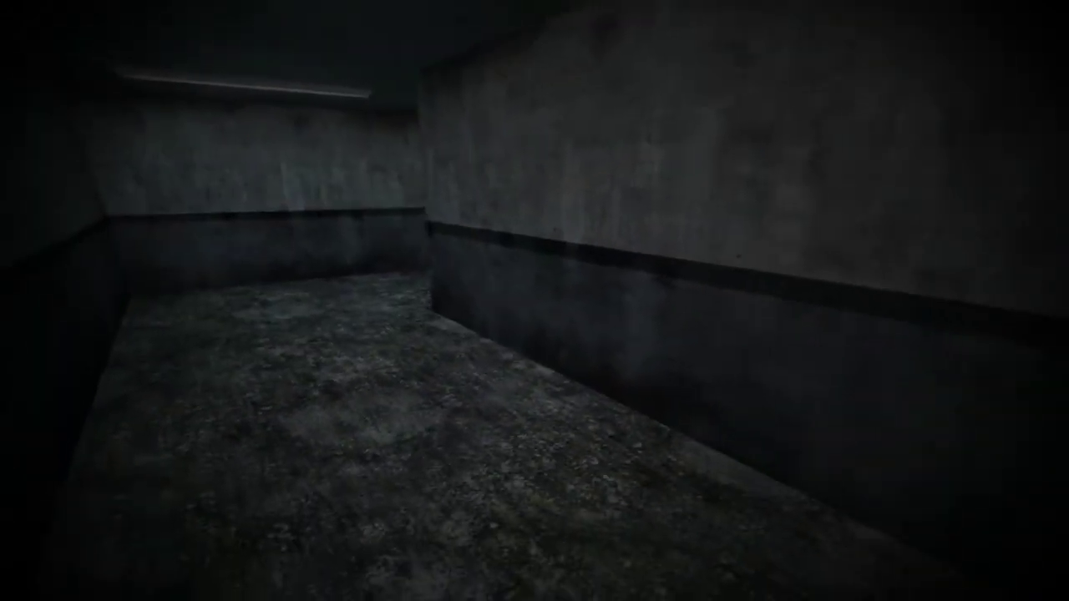